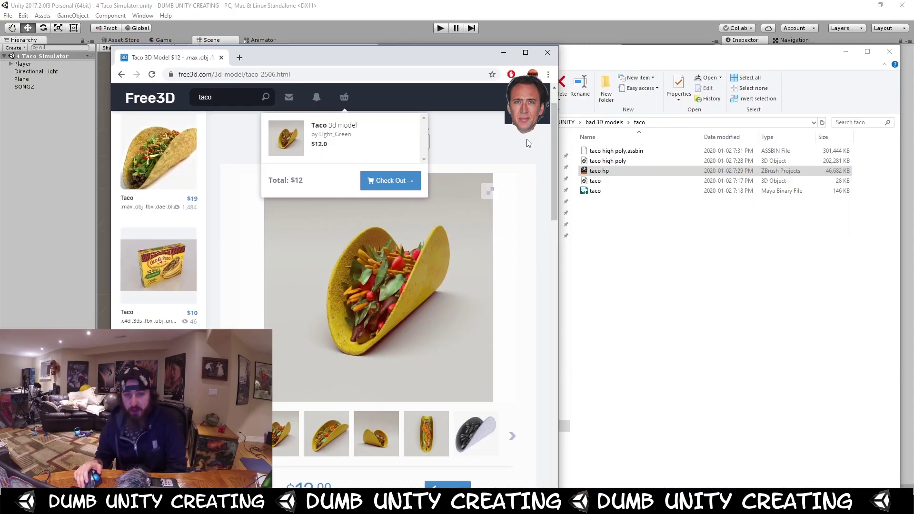
Step: Maximize the browser window showing the Free3D Taco model page
click(526, 54)
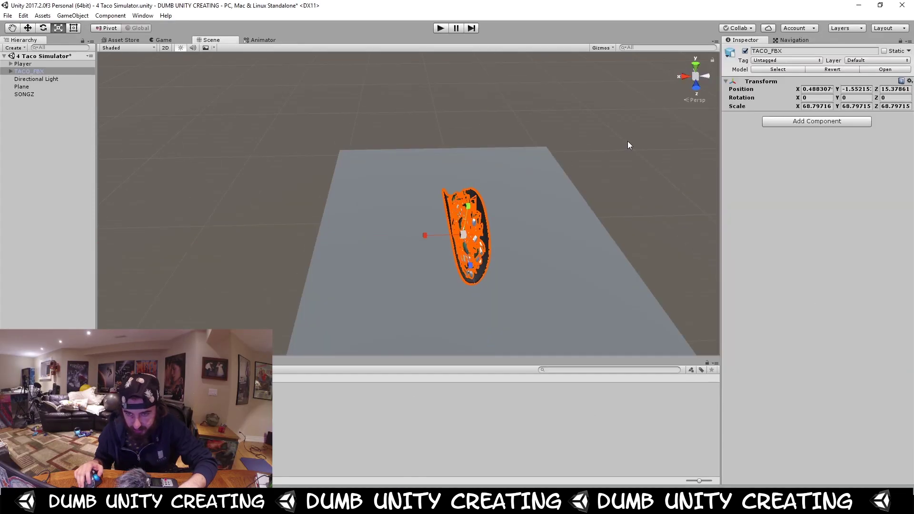
Step: Deselect the taco and orbit to a low close-up of the textured taco
click(628, 144)
mouse_move(517, 205)
alt+mouse_down()
mouse_move(483, 159)
mouse_move(559, 188)
alt+mouse_up()
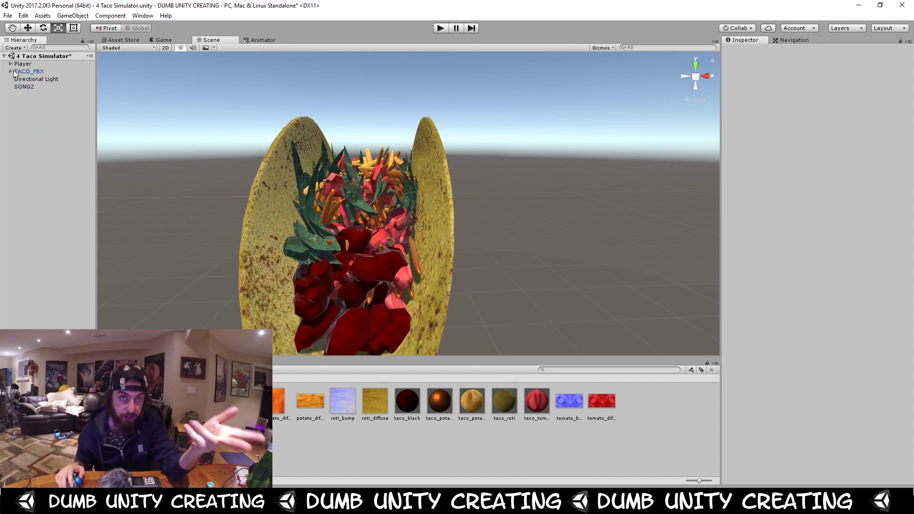
Step: Expand Player in the Hierarchy to show its camera, and add an empty GameObject
double_click(20, 65)
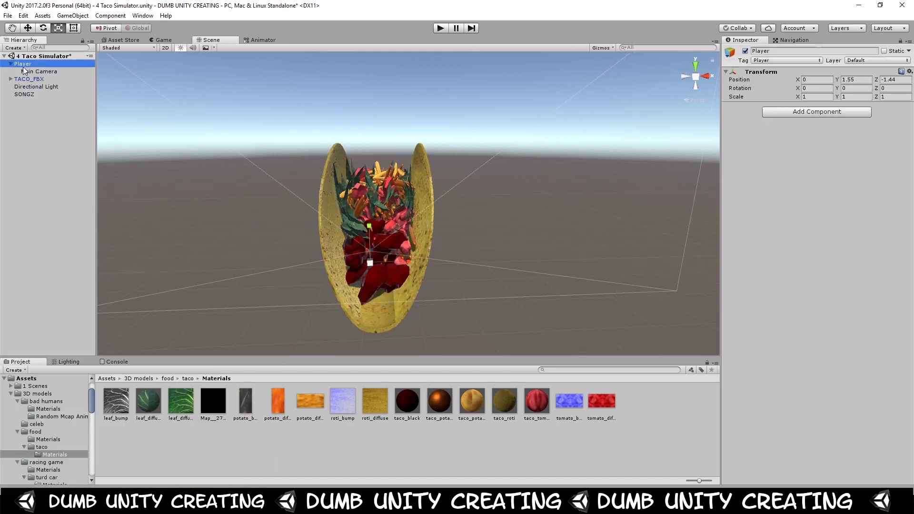
right_click(14, 64)
click(61, 132)
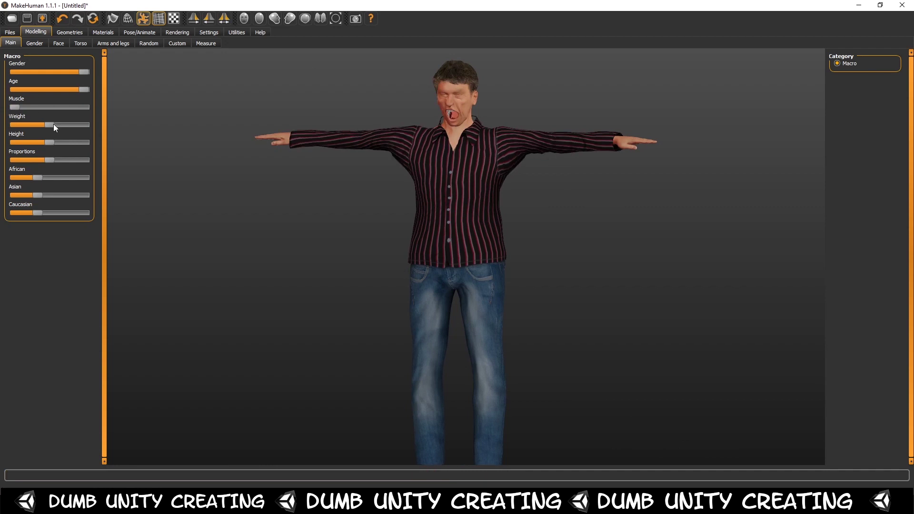
Step: Raise the Weight slider to make the character much heavier, then view it from the side
drag(54, 127, 139, 124)
mouse_move(201, 114)
mouse_down()
mouse_move(428, 90)
mouse_move(431, 77)
mouse_up()
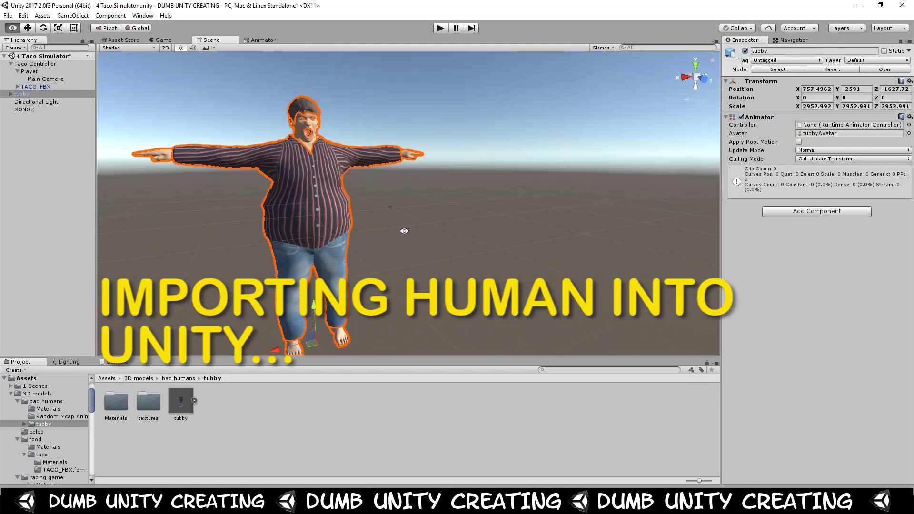
Step: Select and frame tubby, then lower and slide it until the taco sits inside its mouth
alt+drag(306, 351, 458, 283)
mouse_move(509, 327)
alt+mouse_down()
mouse_move(444, 289)
mouse_move(402, 330)
mouse_move(410, 331)
alt+mouse_up()
click(400, 181)
key(f)
key(z)
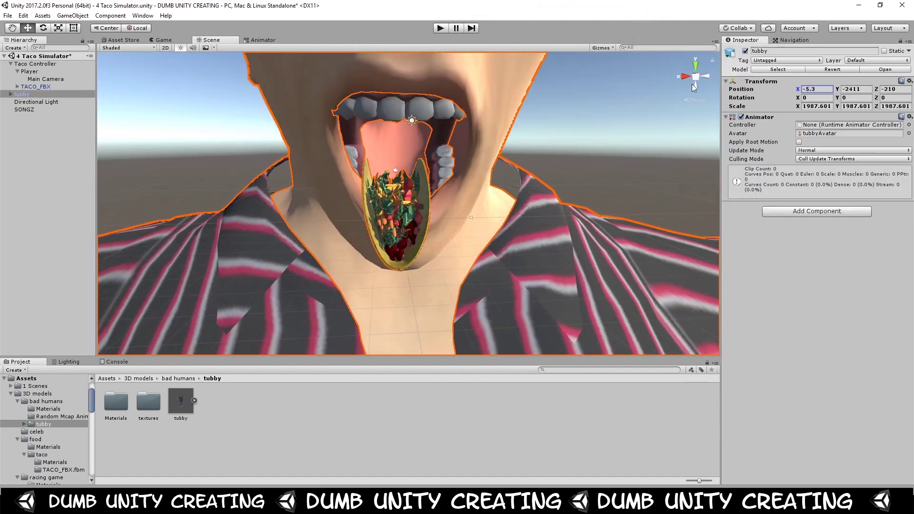
alt+drag(709, 79, 539, 91)
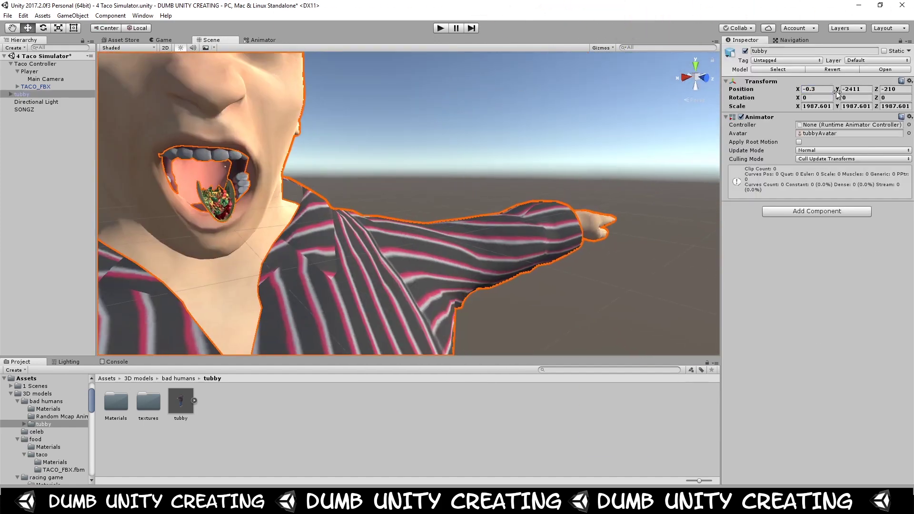
drag(836, 94, 828, 97)
drag(883, 88, 908, 89)
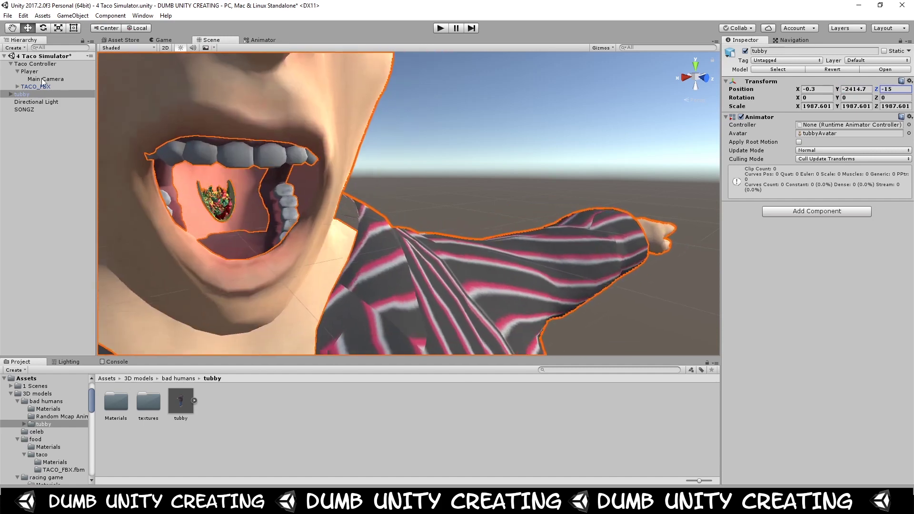
Step: Set sprinkles skb as the scene's skybox material
alt+drag(500, 157, 277, 156)
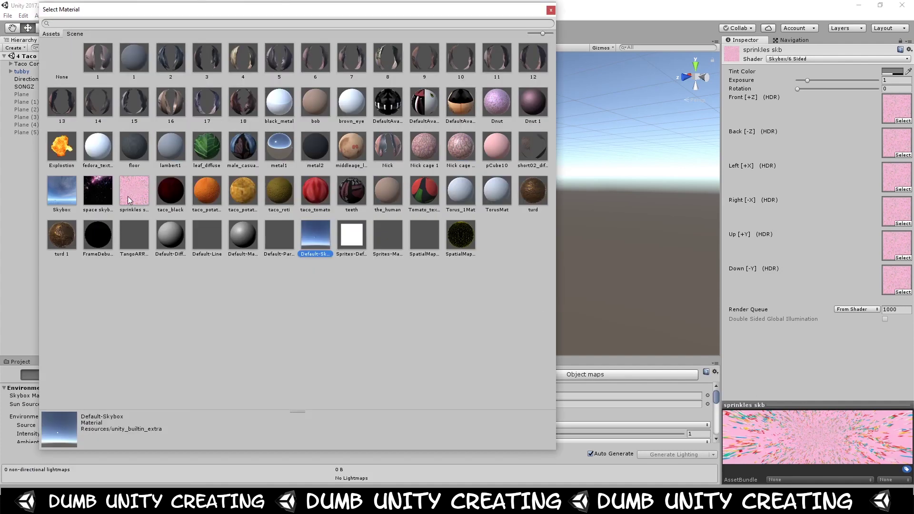
double_click(130, 200)
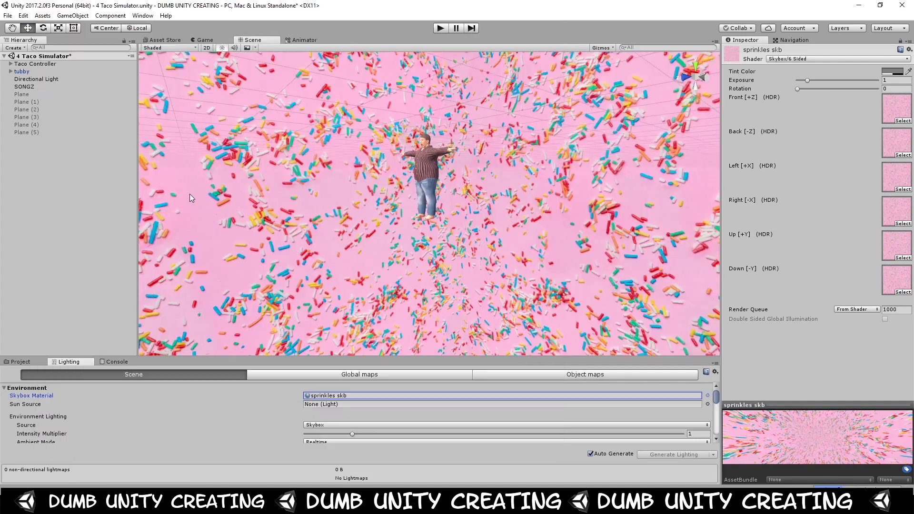
mouse_move(189, 194)
alt+mouse_down()
mouse_move(204, 61)
mouse_move(358, 74)
mouse_move(483, 190)
alt+mouse_up()
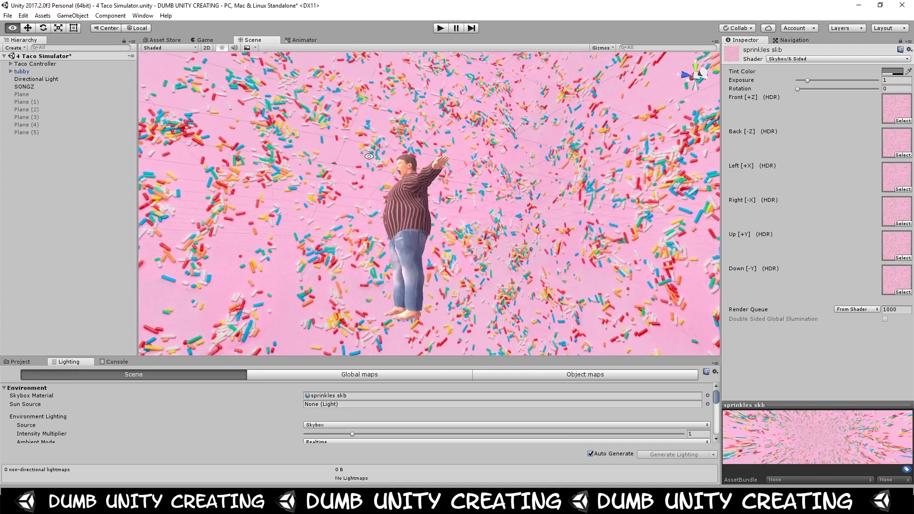